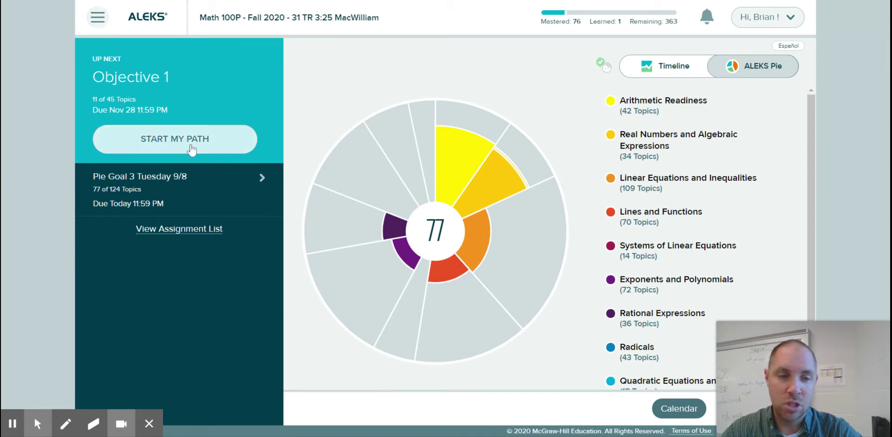
Open the Learn section and expand the topic carousel for Objective 1
{"action": "left_click", "coordinate": [97, 20]}
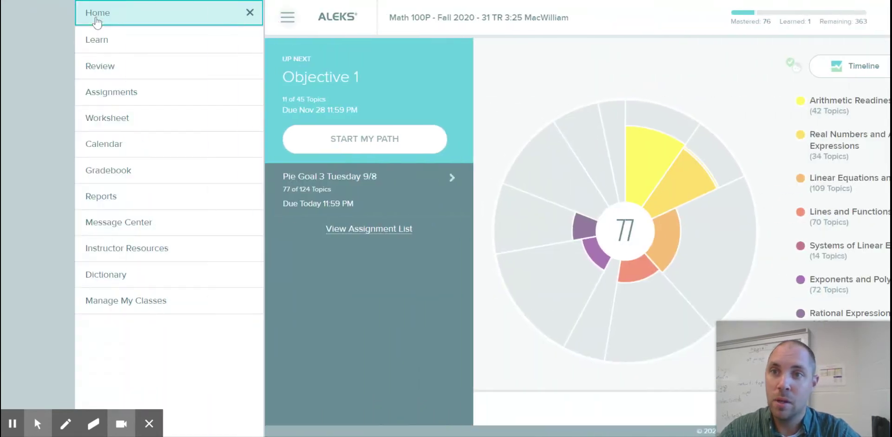
{"action": "left_click", "coordinate": [107, 41]}
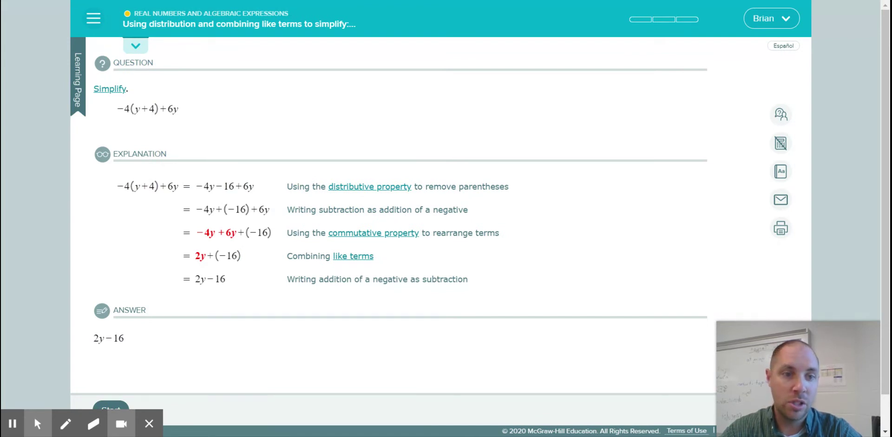
{"action": "left_click", "coordinate": [136, 46]}
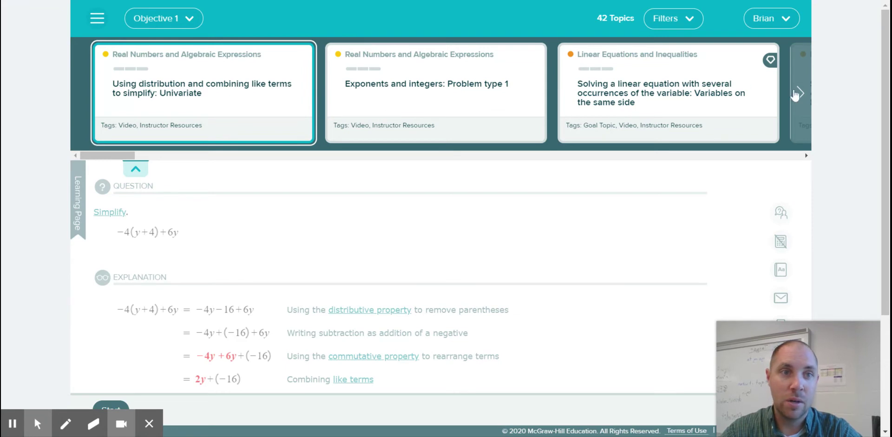
Open the topic on solving a linear equation with variables on the same side and read through its explanation and answer
{"action": "left_click", "coordinate": [726, 87]}
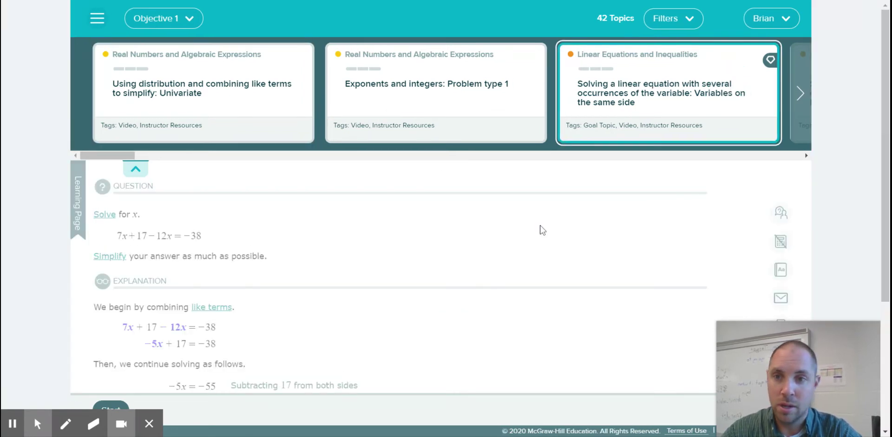
{"action": "scroll", "coordinate": [503, 272], "scroll_direction": "down", "scroll_amount": 3}
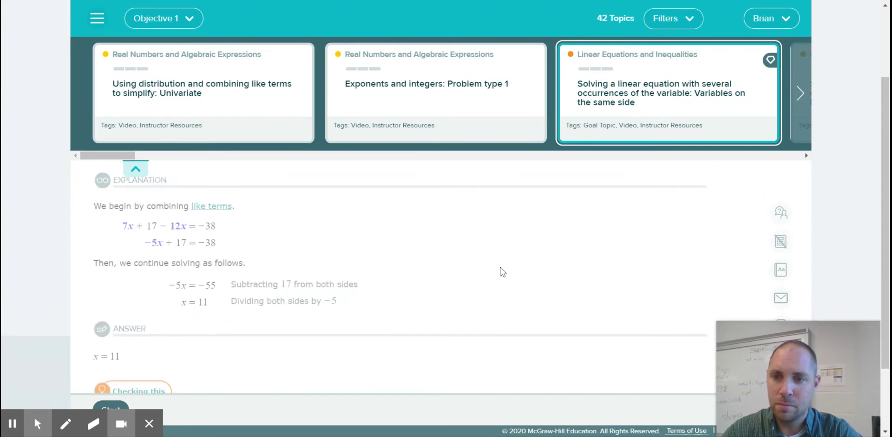
{"action": "scroll", "coordinate": [500, 269], "scroll_direction": "up", "scroll_amount": 2}
{"action": "mouse_move", "coordinate": [116, 400]}
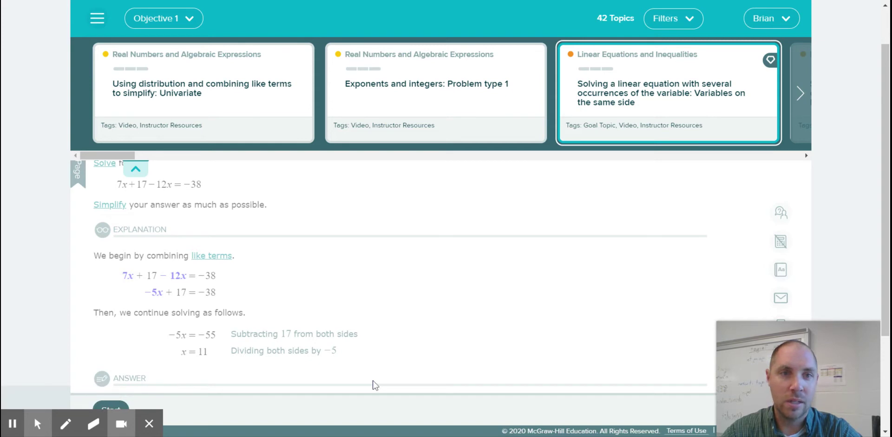
Look through the Objective 1 topic cards and open the univariate distribution topic, followed by "Exponents and integers: Problem type 1"
{"action": "left_click", "coordinate": [801, 95]}
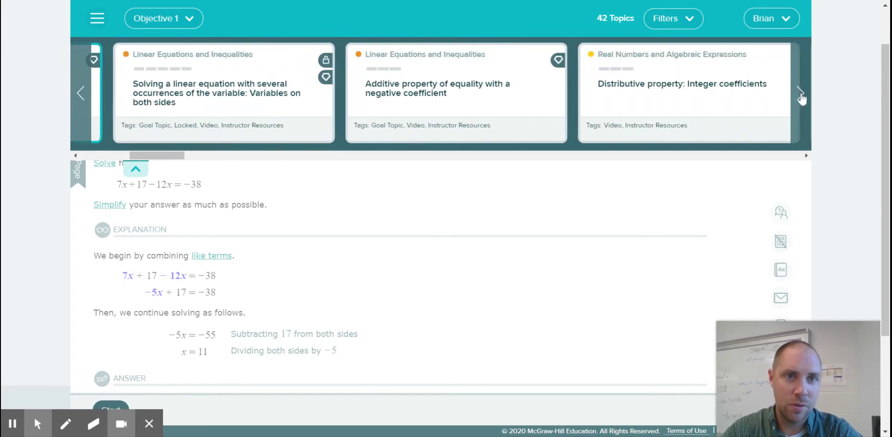
{"action": "left_click", "coordinate": [800, 95]}
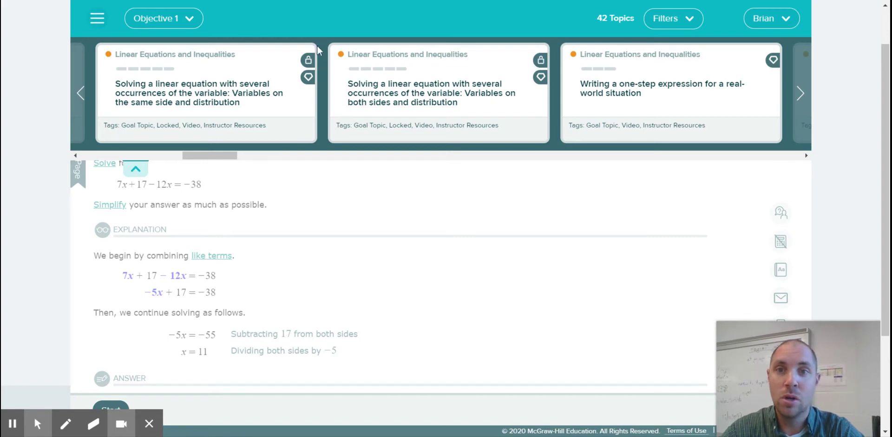
{"action": "left_click", "coordinate": [82, 95]}
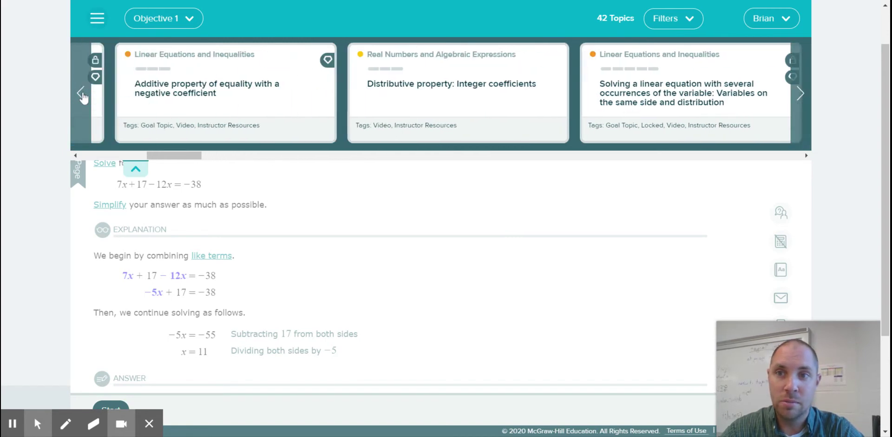
{"action": "left_click", "coordinate": [83, 96]}
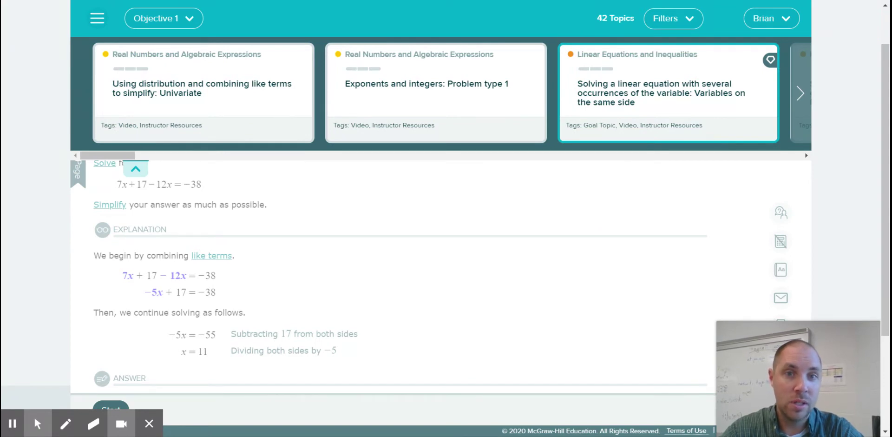
{"action": "left_click", "coordinate": [199, 74]}
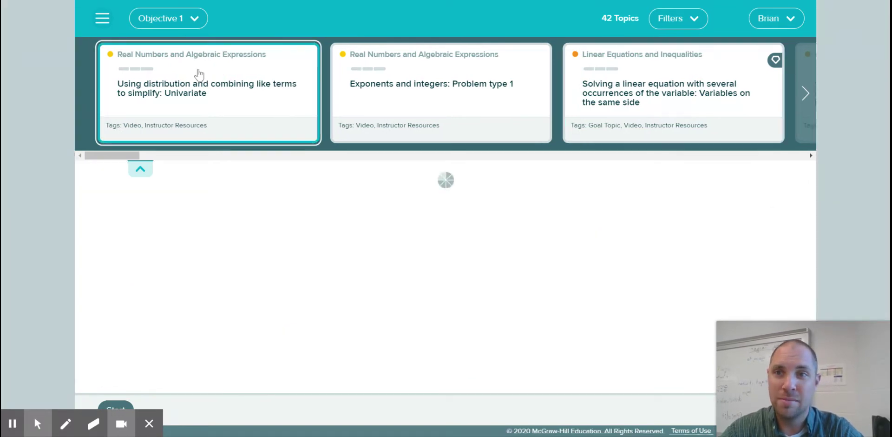
{"action": "left_click", "coordinate": [420, 75]}
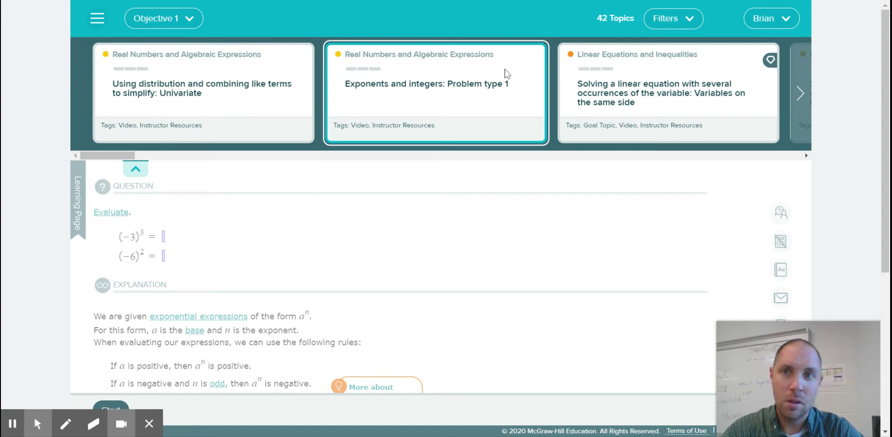
Review the list of course objectives and their topic totals, and return to the learning page of the current topic
{"action": "left_click", "coordinate": [191, 26]}
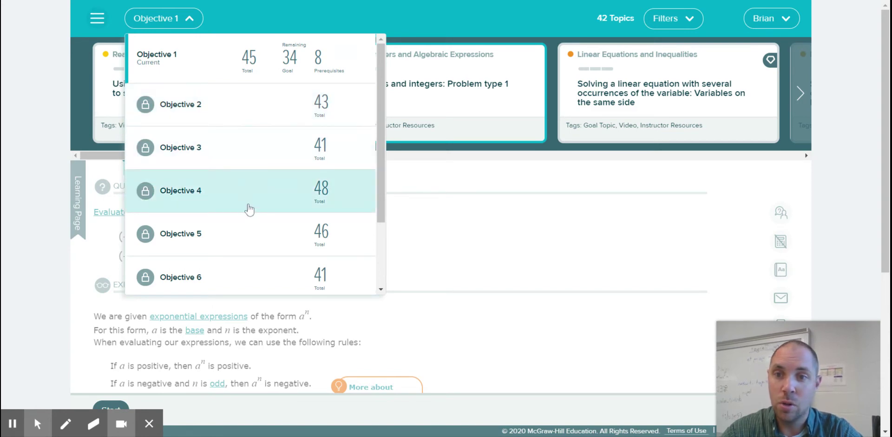
{"action": "scroll", "coordinate": [251, 266], "scroll_direction": "down", "scroll_amount": 3}
{"action": "scroll", "coordinate": [251, 265], "scroll_direction": "up", "scroll_amount": 2}
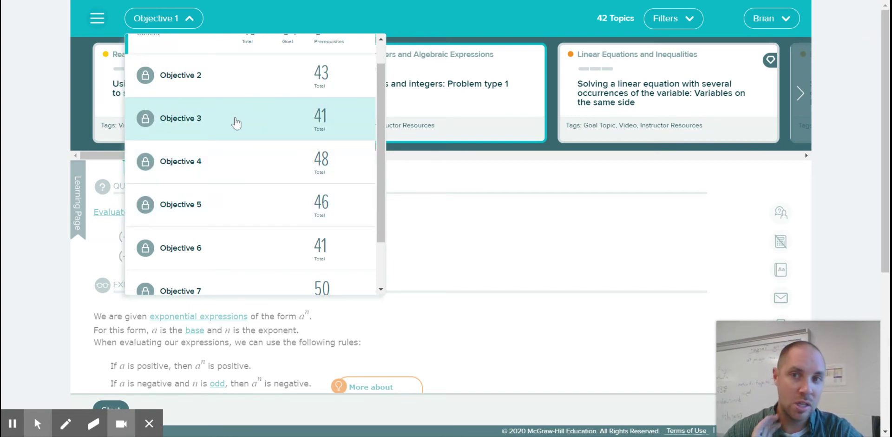
{"action": "left_click", "coordinate": [3, 129]}
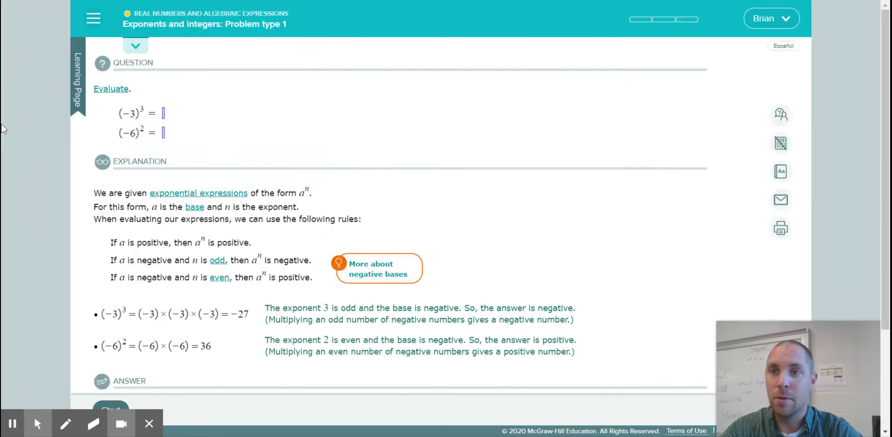
Go to Reports and open the full report for the current objective
{"action": "left_click", "coordinate": [95, 20]}
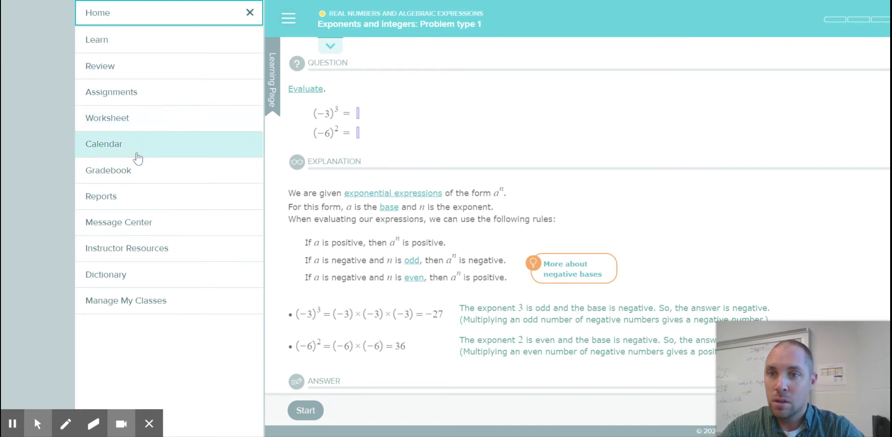
{"action": "left_click", "coordinate": [127, 199]}
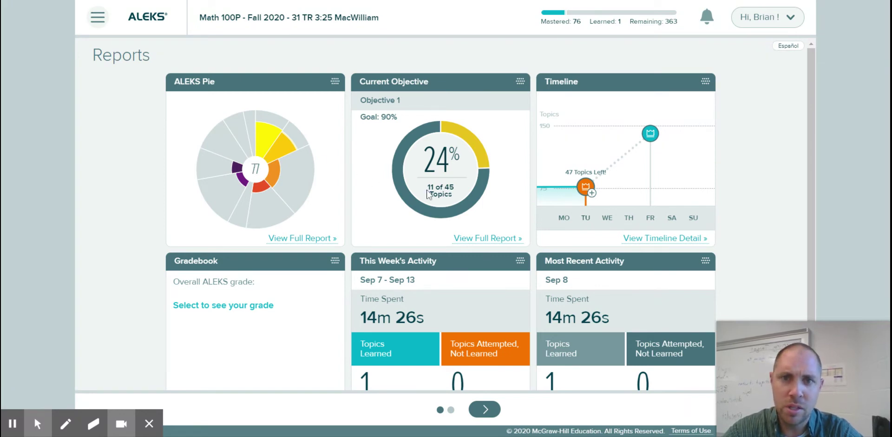
{"action": "left_click", "coordinate": [496, 242]}
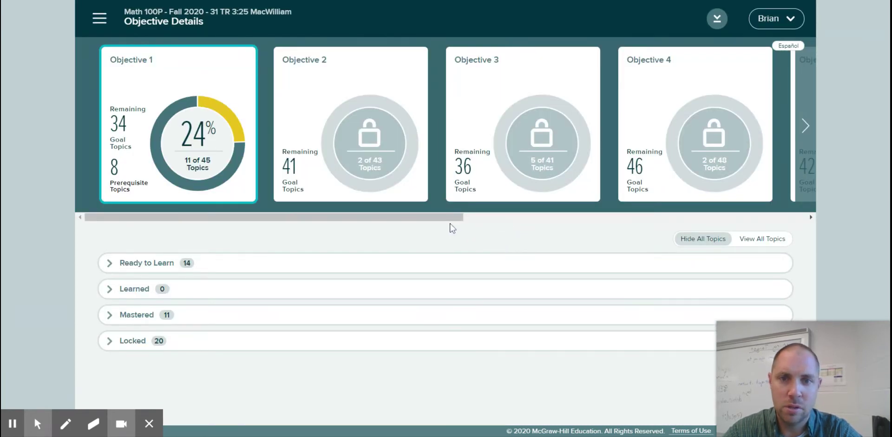
Look through the progress cards in Objective Details from Objective 1 to Objective 8, checking the remaining goal topics
{"action": "left_click_drag", "start_coordinate": [447, 222], "coordinate": [792, 216]}
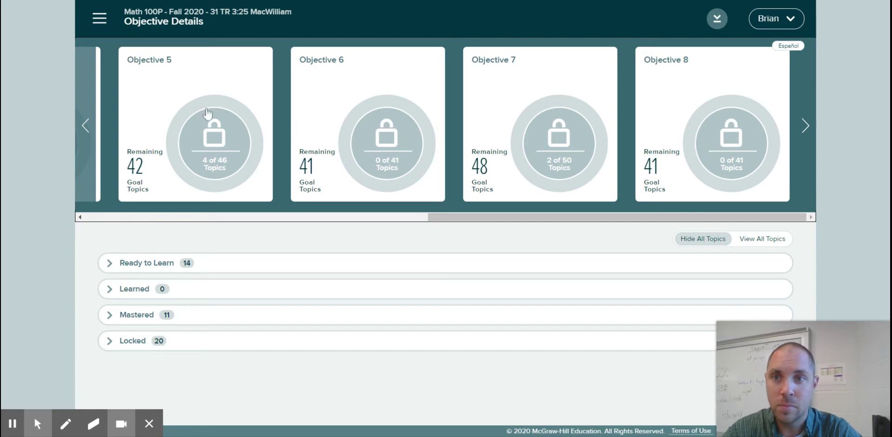
{"action": "left_click", "coordinate": [84, 132]}
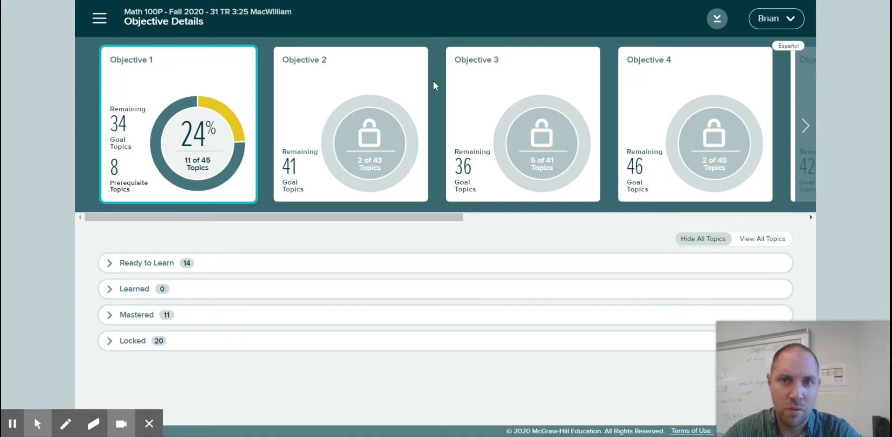
{"action": "left_click", "coordinate": [428, 221]}
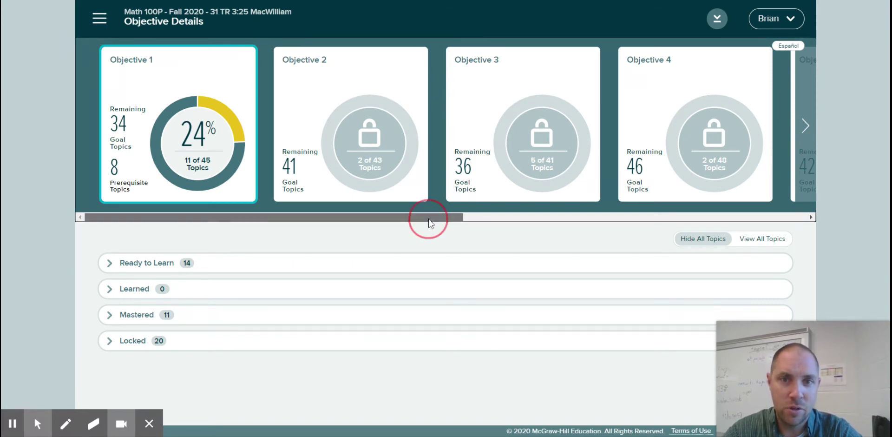
{"action": "left_click_drag", "start_coordinate": [429, 221], "coordinate": [618, 249]}
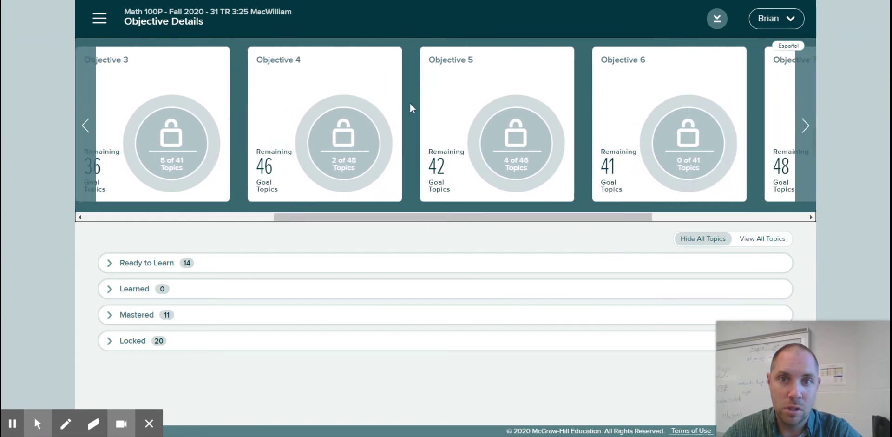
{"action": "left_click", "coordinate": [430, 221]}
{"action": "left_click_drag", "start_coordinate": [429, 221], "coordinate": [634, 211]}
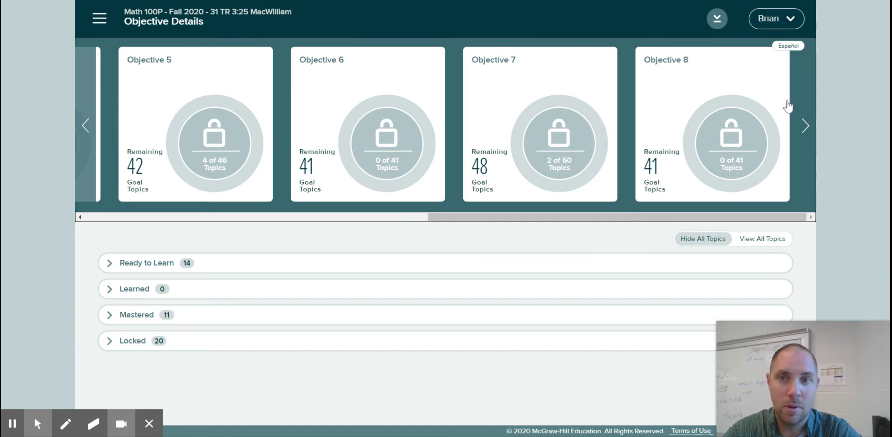
Open the Message Center to check the inbox, and close it again
{"action": "left_click", "coordinate": [99, 21]}
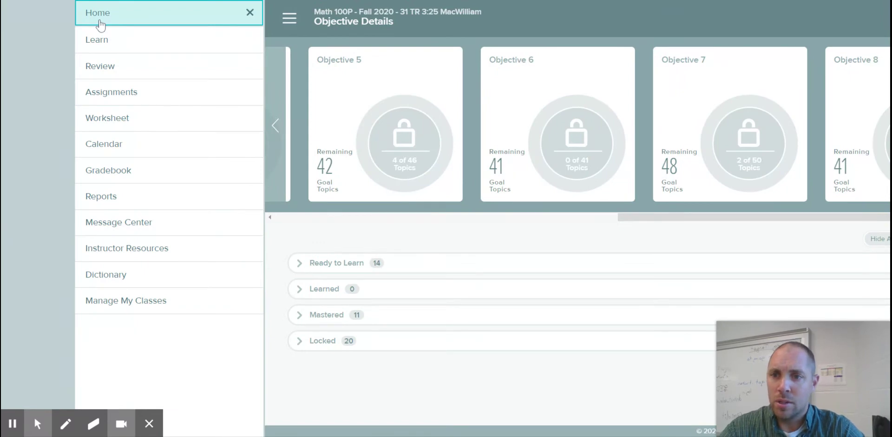
{"action": "left_click", "coordinate": [125, 222]}
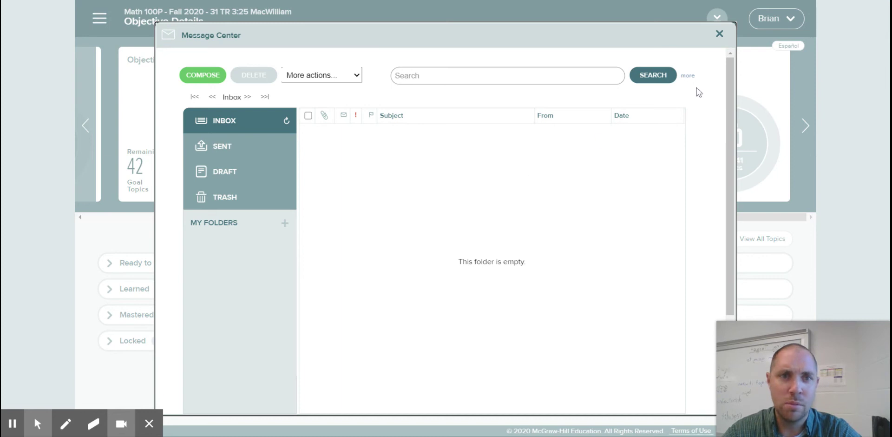
{"action": "left_click", "coordinate": [720, 35]}
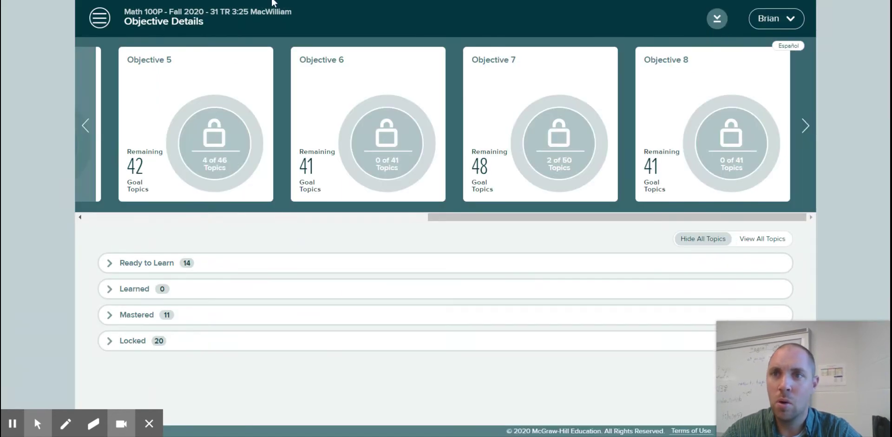
Open the Gradebook and examine the progress goals, scheduled knowledge checks and quizzes with their weights, due dates and grades
{"action": "left_click", "coordinate": [109, 19]}
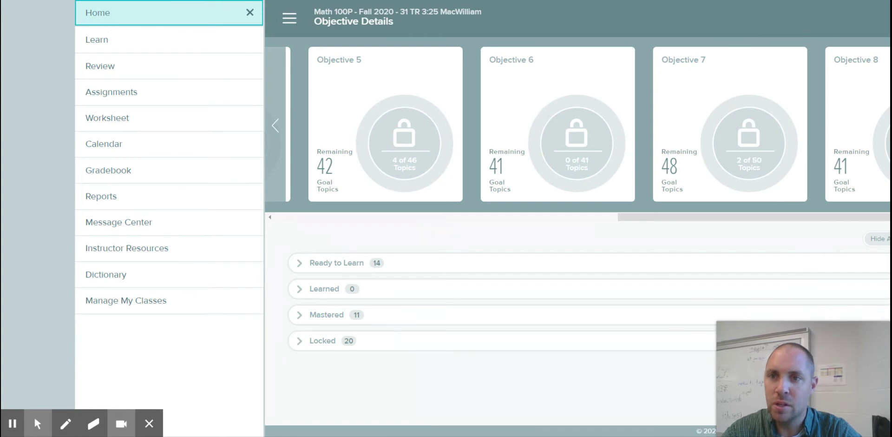
{"action": "left_click", "coordinate": [118, 174]}
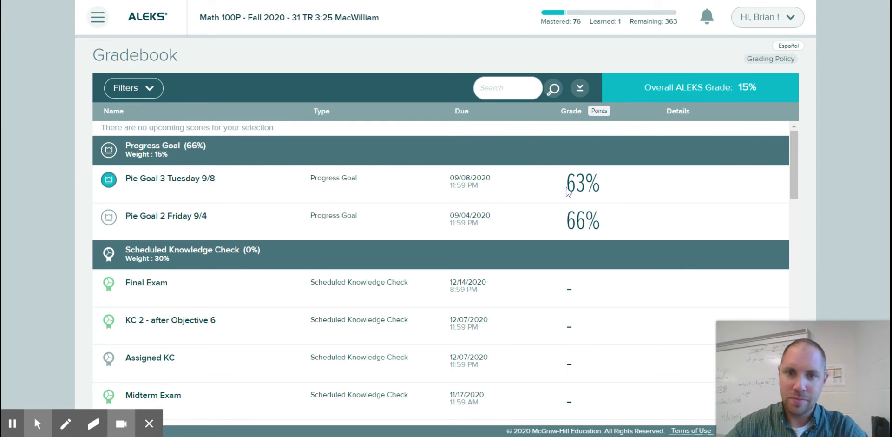
{"action": "scroll", "coordinate": [539, 322], "scroll_direction": "down", "scroll_amount": 2}
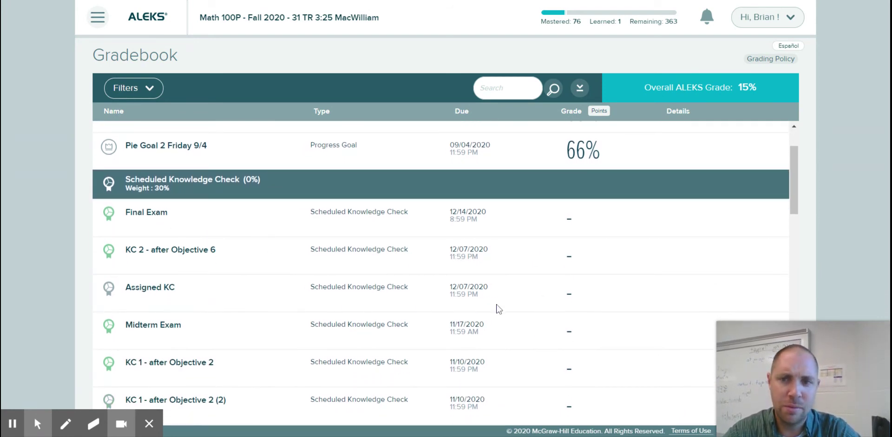
{"action": "scroll", "coordinate": [522, 325], "scroll_direction": "down", "scroll_amount": 1}
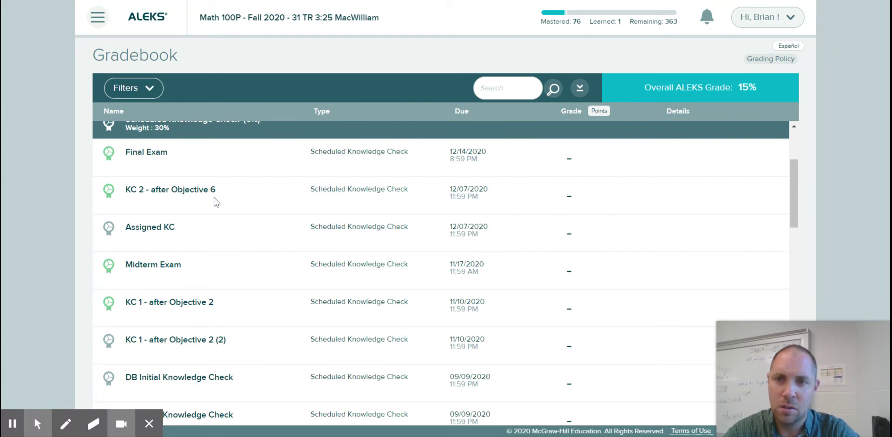
{"action": "scroll", "coordinate": [255, 267], "scroll_direction": "down", "scroll_amount": 3}
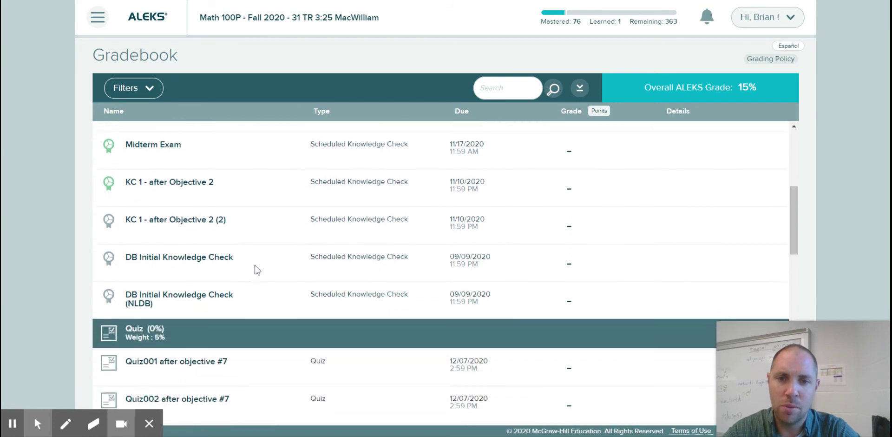
{"action": "scroll", "coordinate": [256, 269], "scroll_direction": "up", "scroll_amount": 2}
{"action": "scroll", "coordinate": [257, 269], "scroll_direction": "up", "scroll_amount": 2}
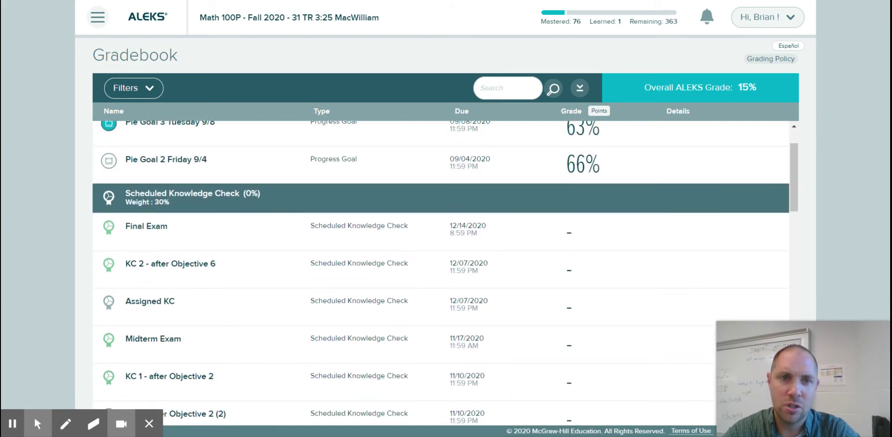
{"action": "scroll", "coordinate": [255, 267], "scroll_direction": "up", "scroll_amount": 1}
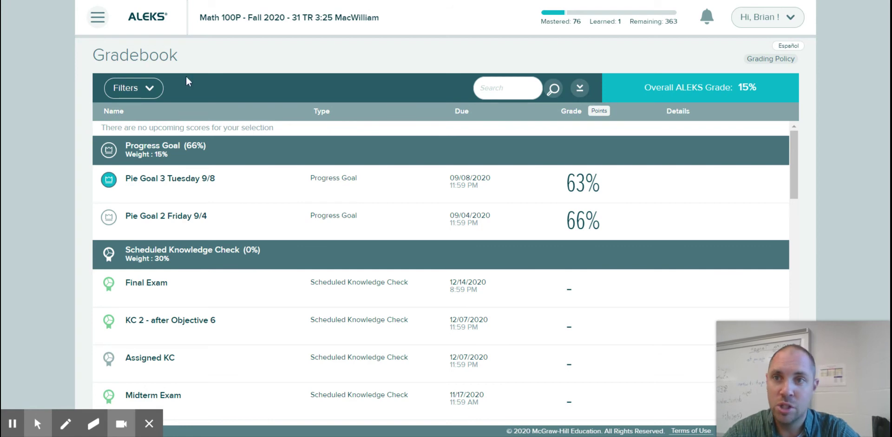
Open the Instructor Resources page from the Gradebook
{"action": "left_click", "coordinate": [98, 19]}
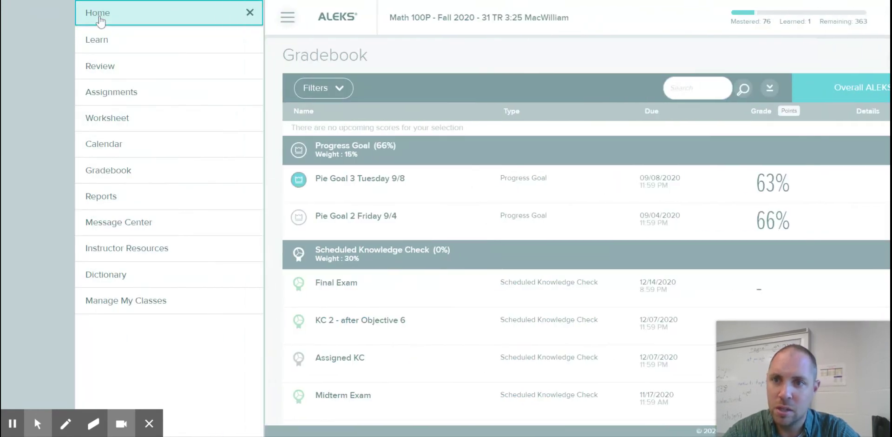
{"action": "left_click", "coordinate": [128, 247]}
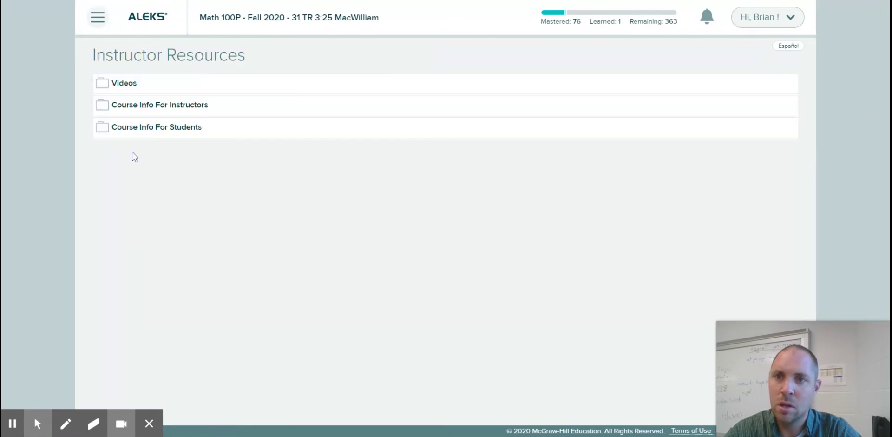
Expand the Course Info For Students folder to view its files, and go to the Review section
{"action": "left_click", "coordinate": [103, 130]}
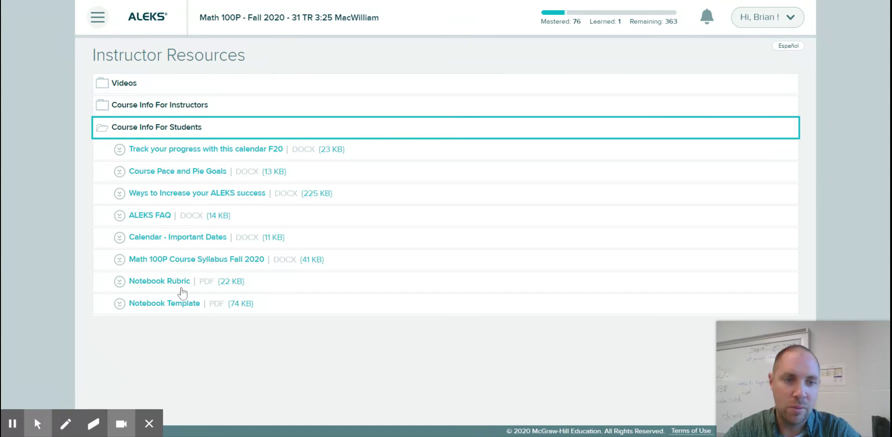
{"action": "left_click", "coordinate": [97, 17]}
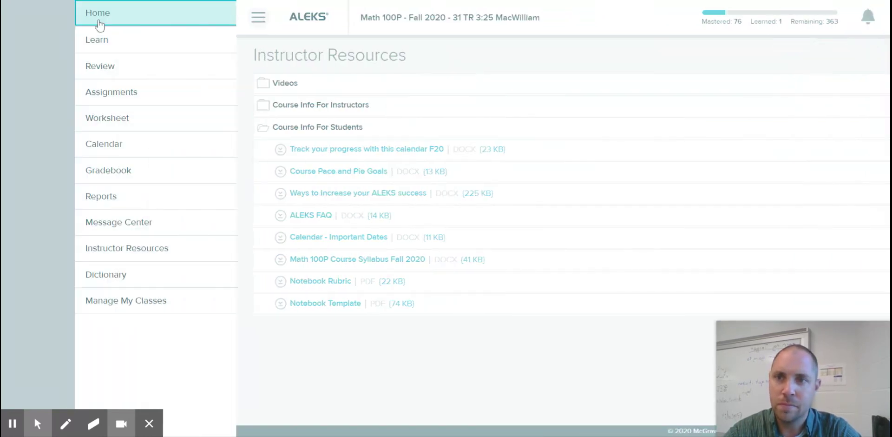
{"action": "left_click", "coordinate": [102, 68]}
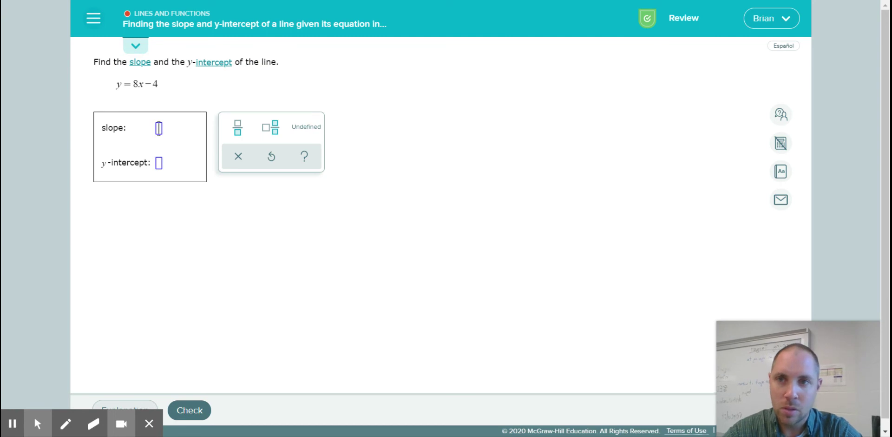
Pick the Fraction division topic from the review topic cards, and check the list of review topics per objective
{"action": "left_click", "coordinate": [136, 47]}
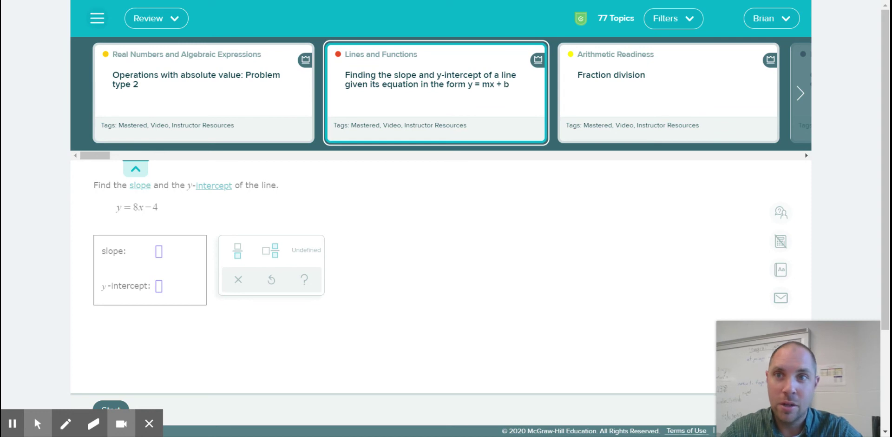
{"action": "left_click", "coordinate": [614, 88]}
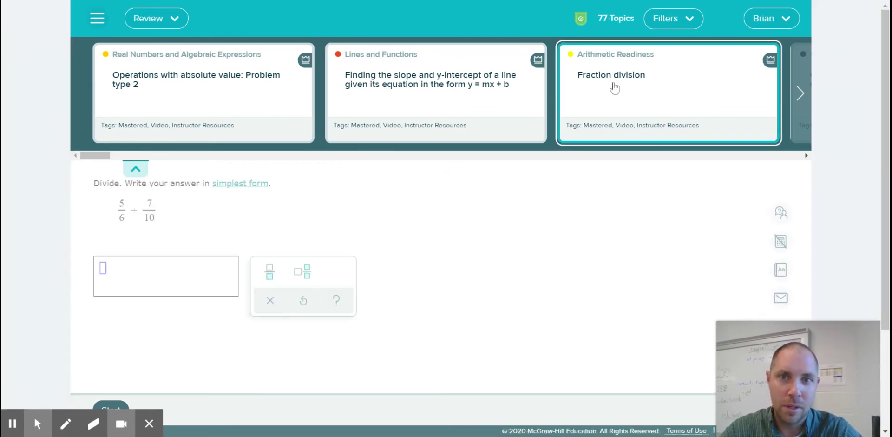
{"action": "left_click", "coordinate": [175, 18]}
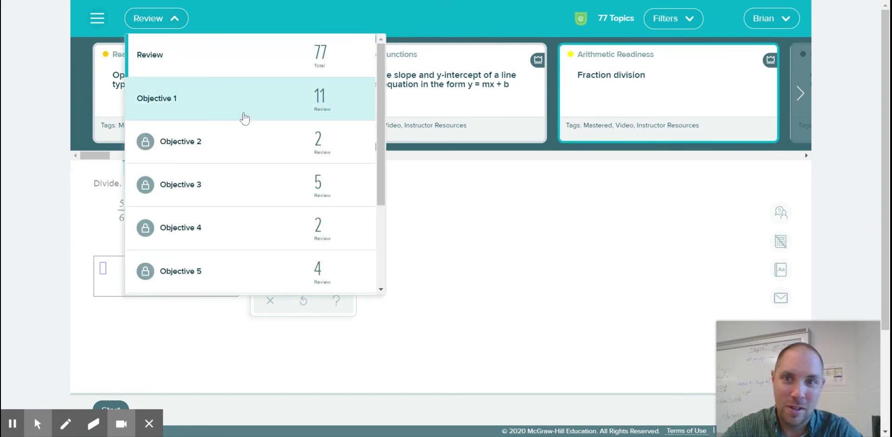
{"action": "left_click", "coordinate": [414, 204]}
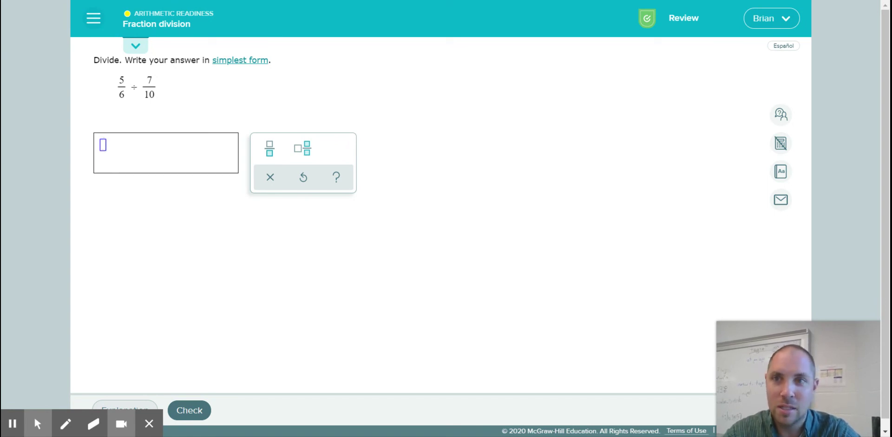
{"action": "left_click", "coordinate": [91, 17]}
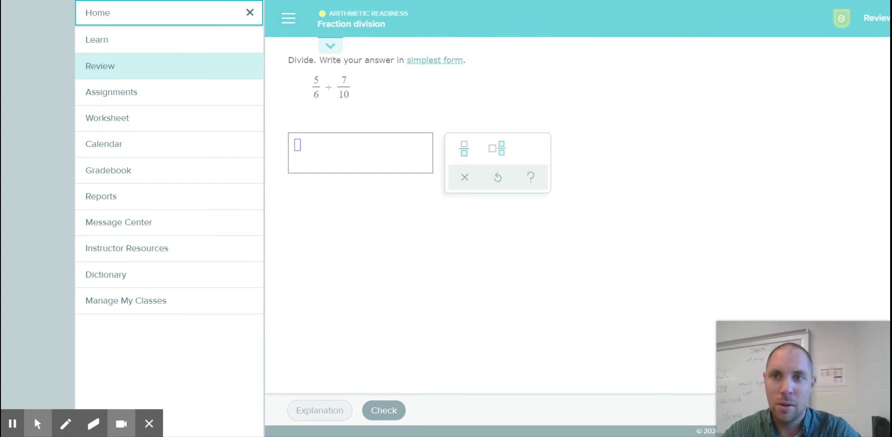
{"action": "left_click", "coordinate": [332, 207]}
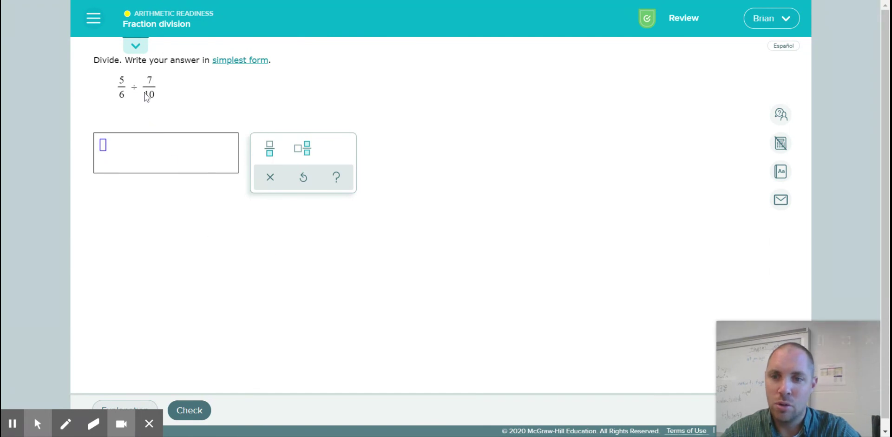
Open the explanation for the Fraction division problem and read through its worked solution and answer
{"action": "left_click_drag", "start_coordinate": [146, 325], "coordinate": [142, 390]}
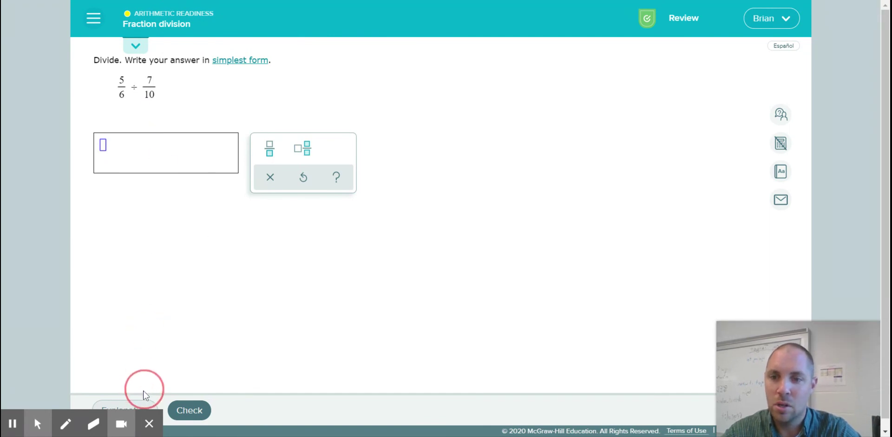
{"action": "left_click", "coordinate": [137, 405]}
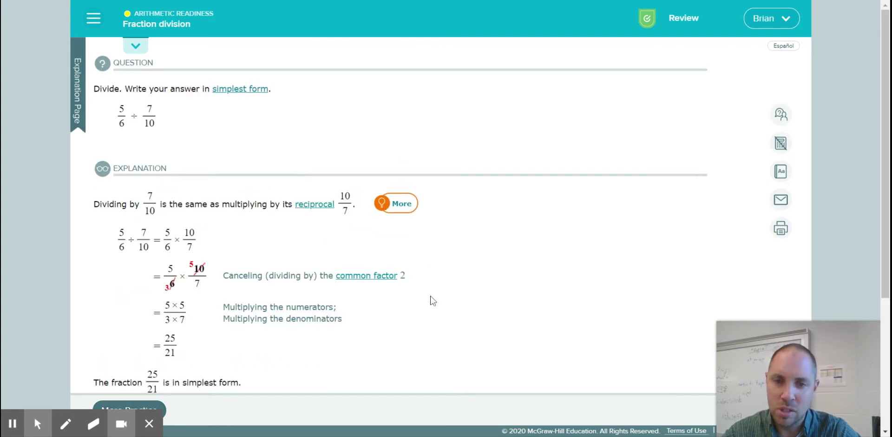
{"action": "scroll", "coordinate": [431, 299], "scroll_direction": "down", "scroll_amount": 3}
{"action": "scroll", "coordinate": [430, 300], "scroll_direction": "down", "scroll_amount": 2}
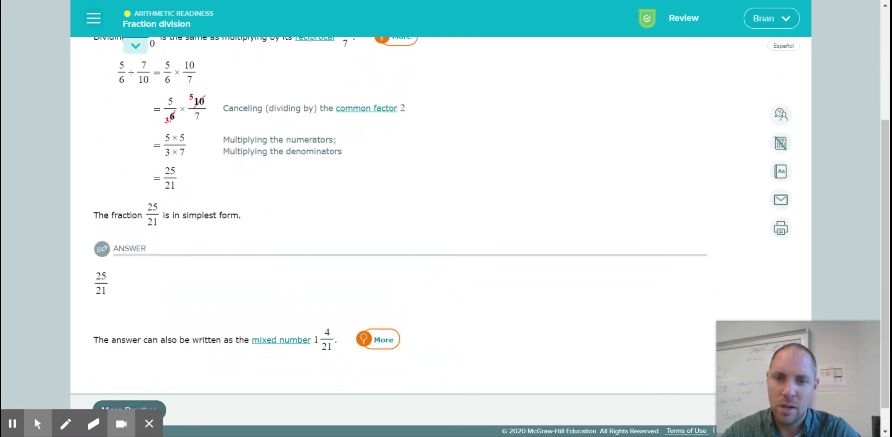
{"action": "scroll", "coordinate": [430, 299], "scroll_direction": "up", "scroll_amount": 3}
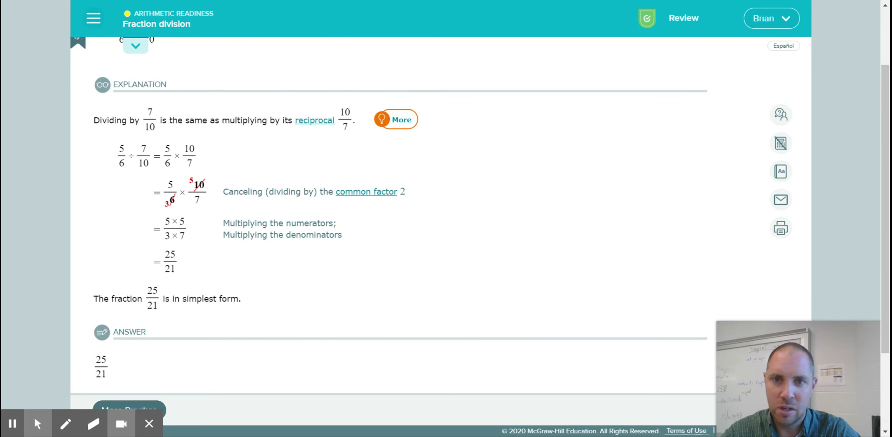
{"action": "scroll", "coordinate": [430, 299], "scroll_direction": "up", "scroll_amount": 3}
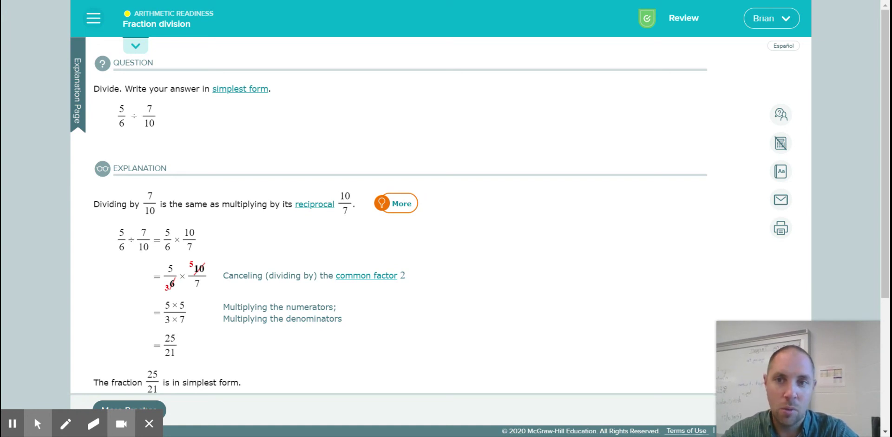
Open the Learn section briefly, and return to the Home page with the ALEKS pie
{"action": "left_click", "coordinate": [93, 18]}
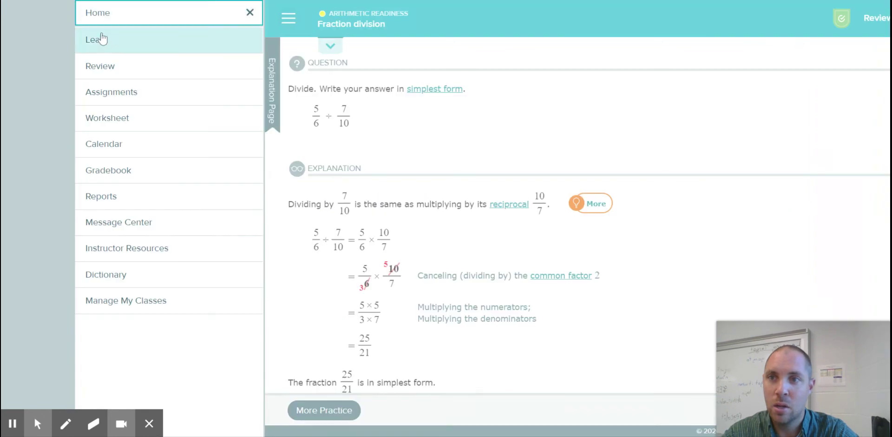
{"action": "left_click", "coordinate": [103, 40]}
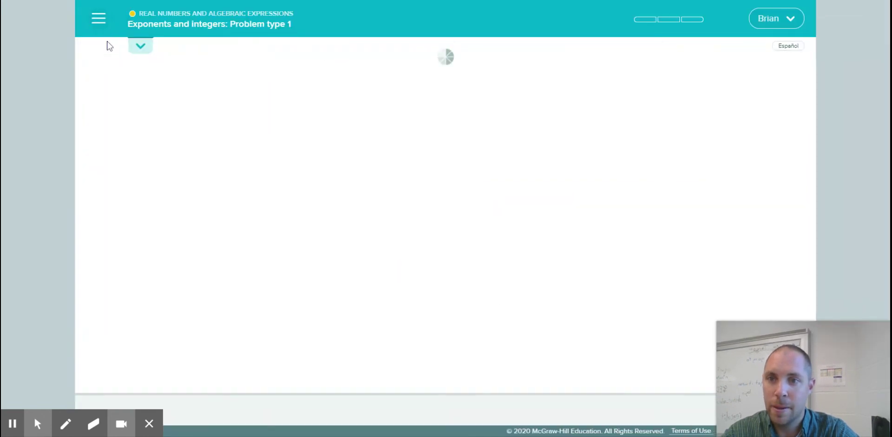
{"action": "left_click", "coordinate": [95, 19]}
{"action": "left_click", "coordinate": [96, 13]}
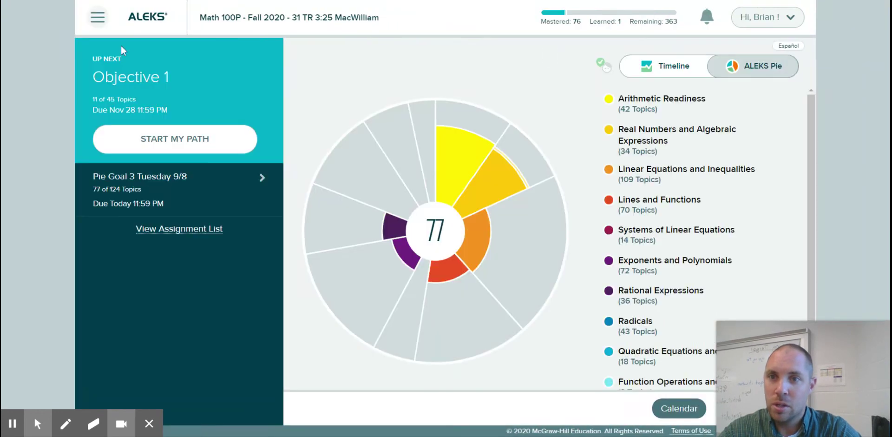